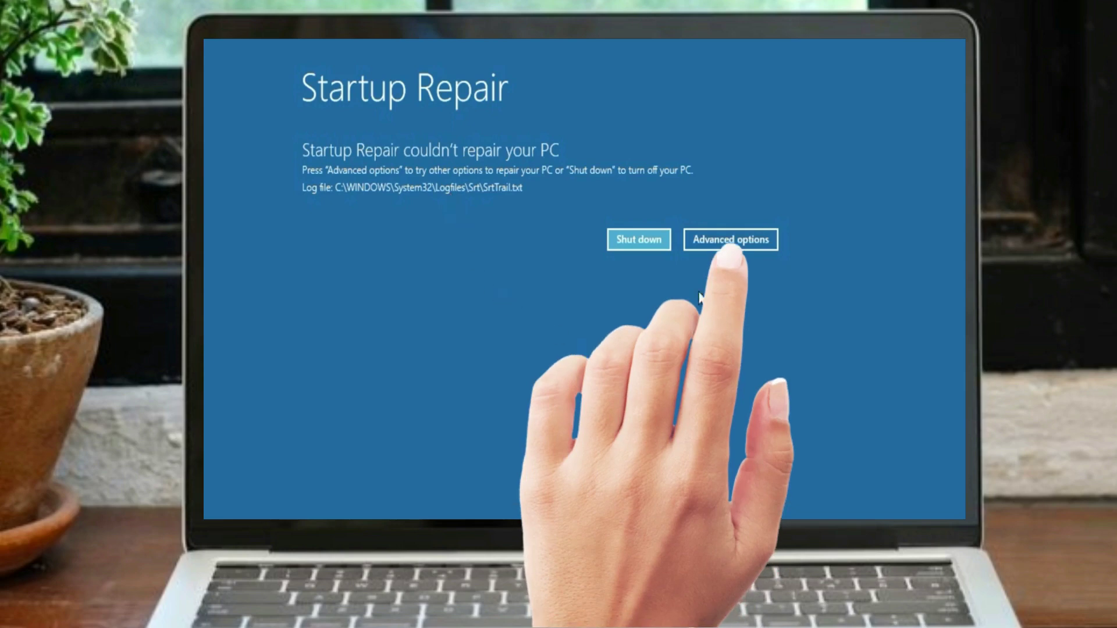
Open Command Prompt via Advanced options, Troubleshoot and Advanced options from the Startup Repair screen.
left_click(745, 247)
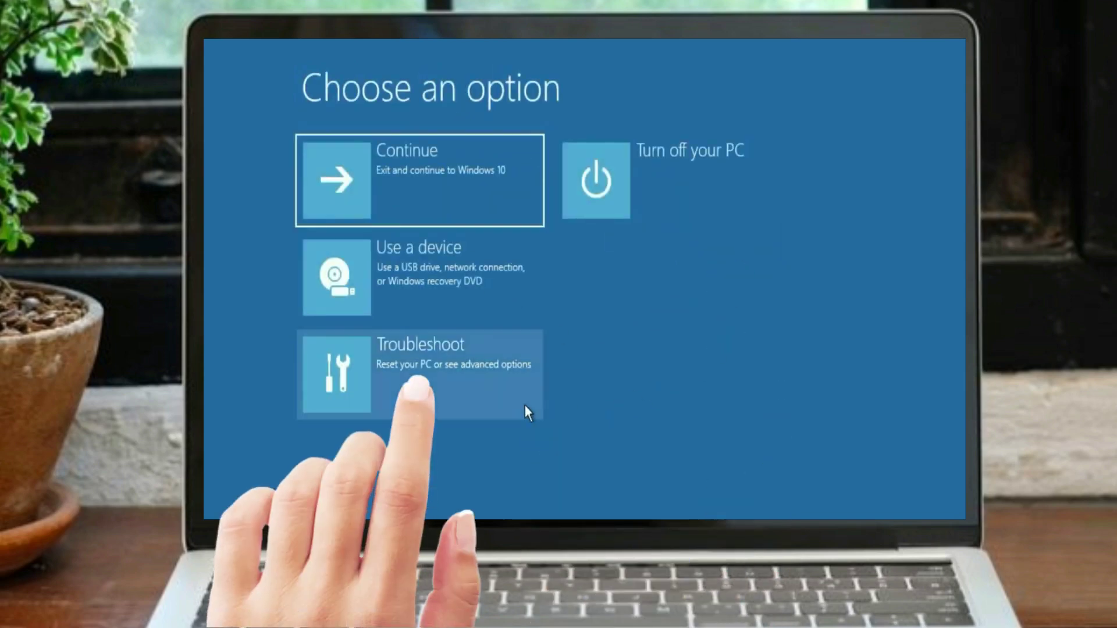
left_click(471, 392)
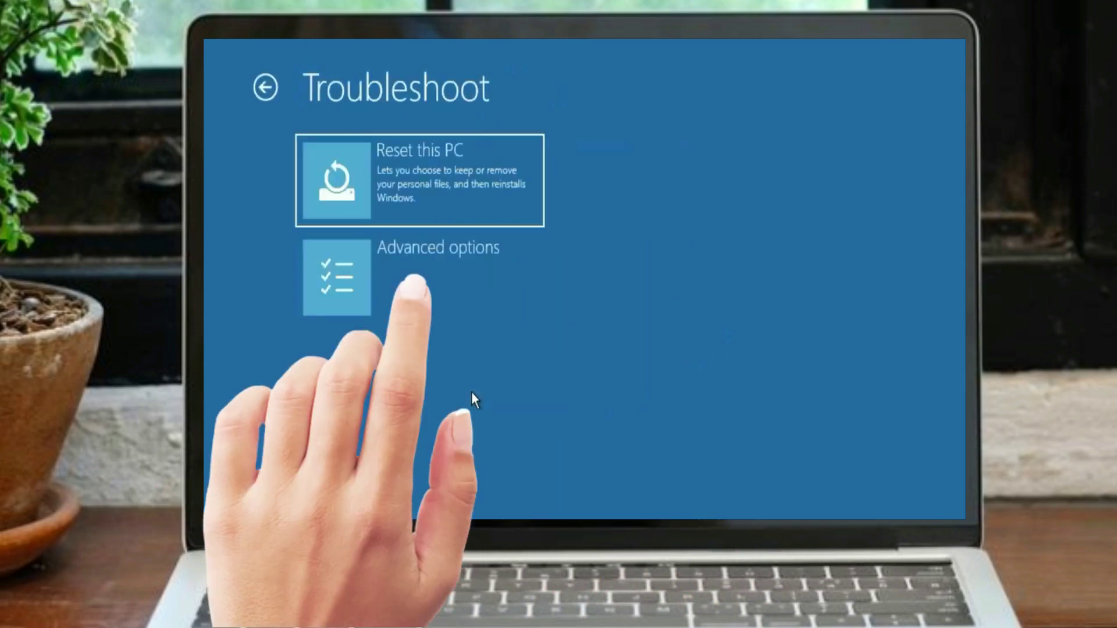
left_click(457, 289)
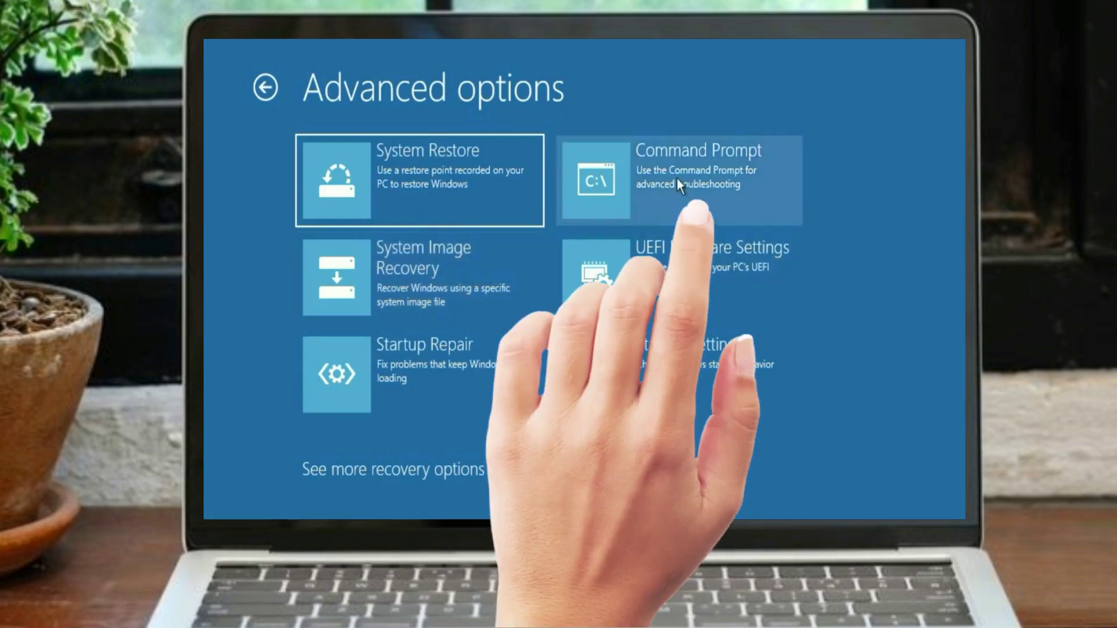
left_click(676, 178)
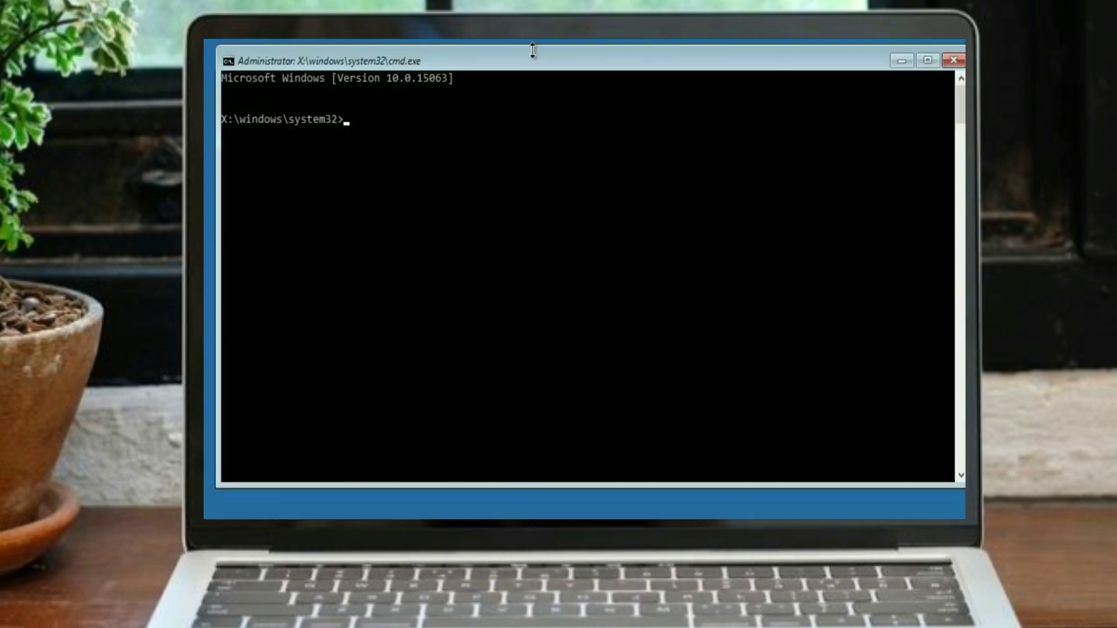
Run chkdsk /f /r c: to repair file system errors and scan drive C: for bad sectors.
left_click_drag(529, 56, 542, 62)
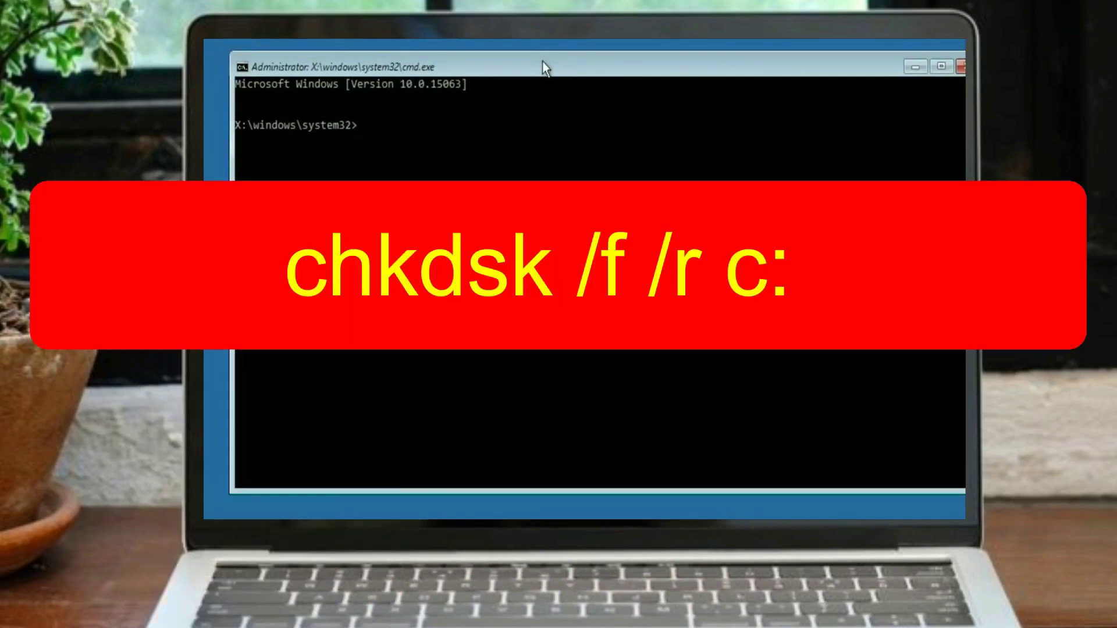
type("chk")
type("dsk ")
type("/f")
type(" /r c:")
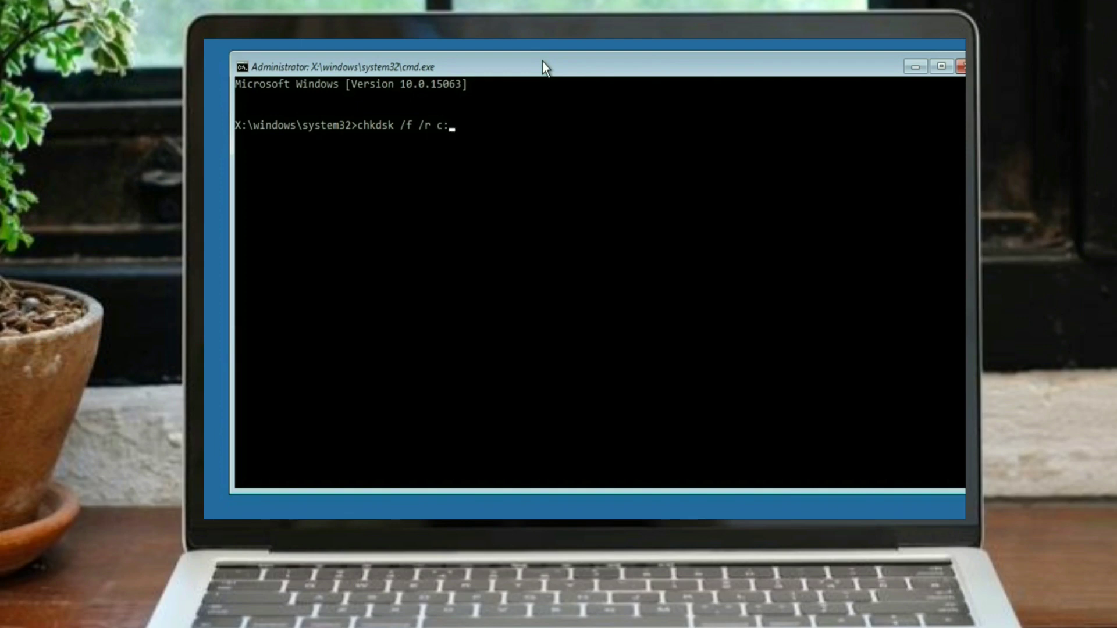
key("Return")
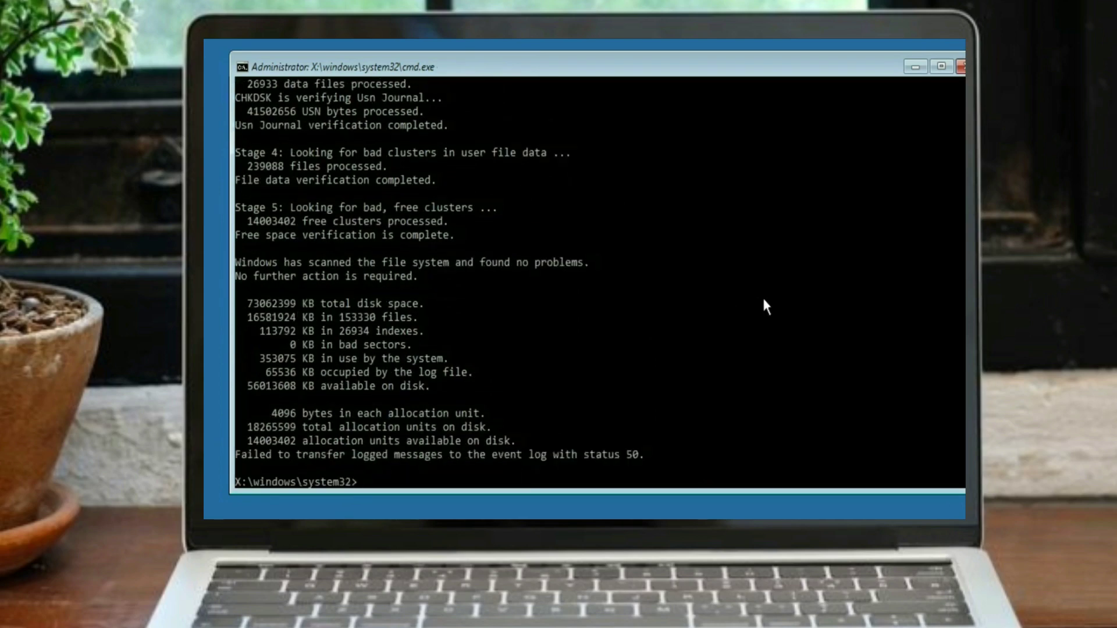
scroll(759, 296, "down", 3)
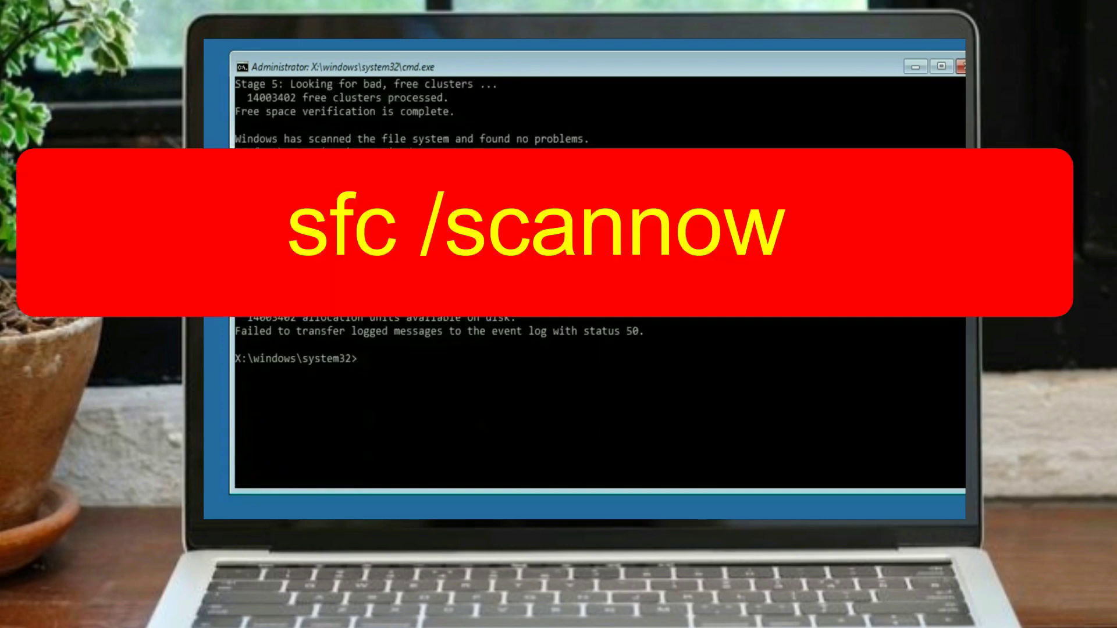
type("sfc")
type(" /sc")
type("ann")
type("ow")
Run sfc /scannow to scan the Windows system files.
key("Return")
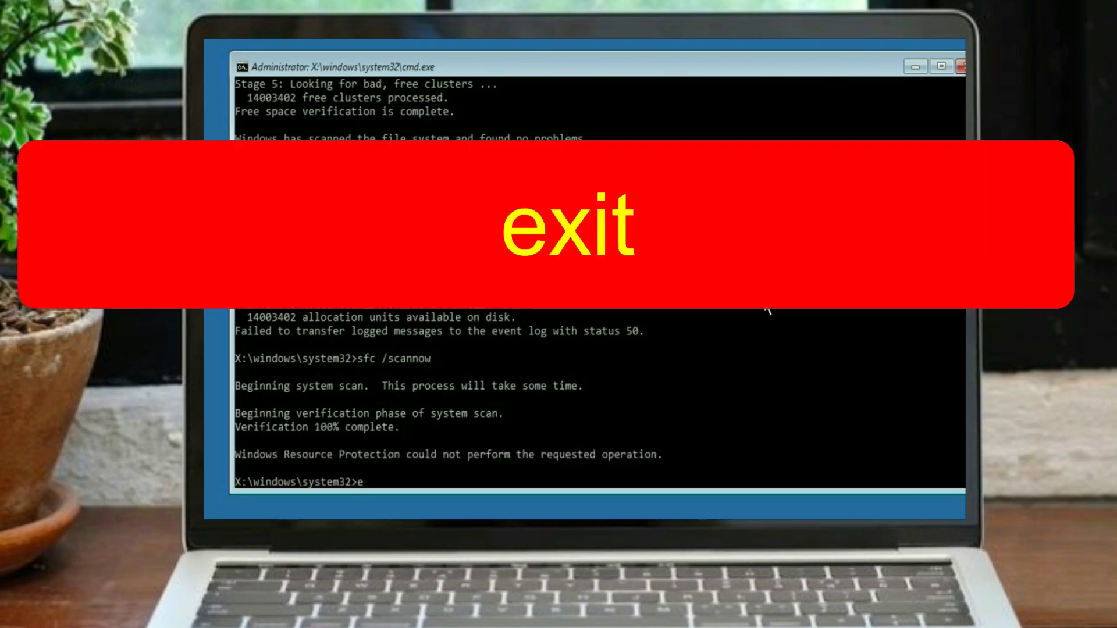
type("exit")
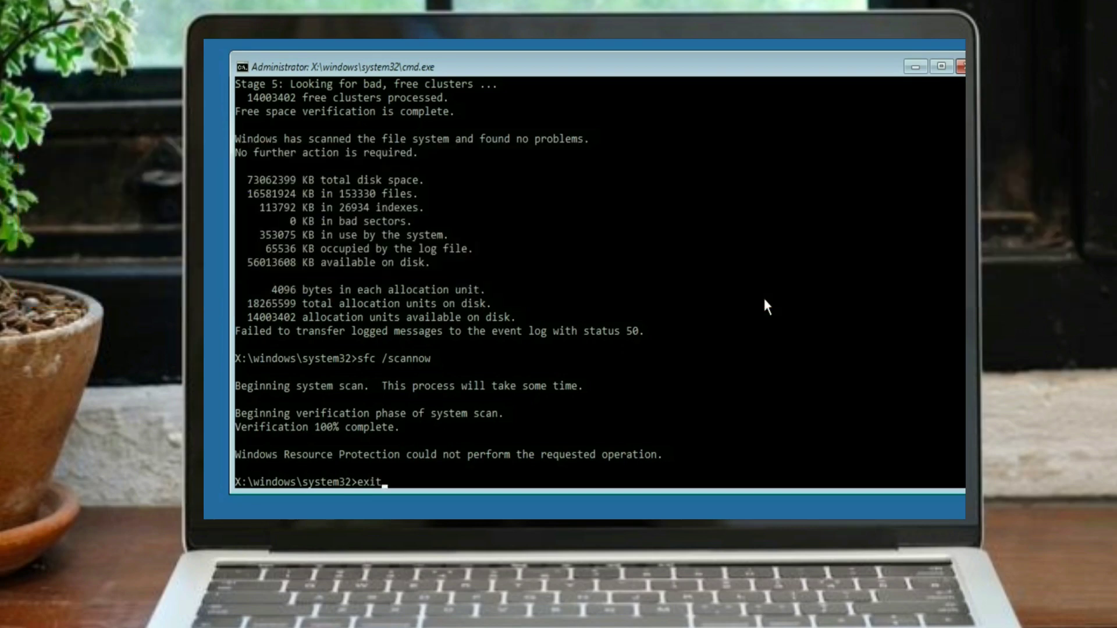
Exit Command Prompt to return to the Choose an option screen.
key("Return")
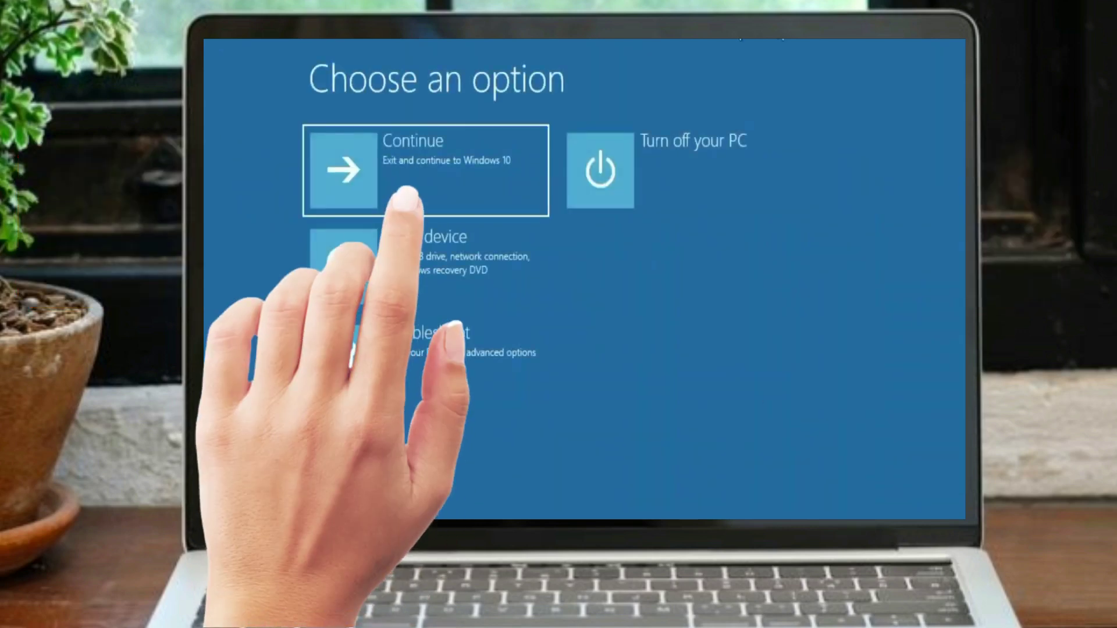